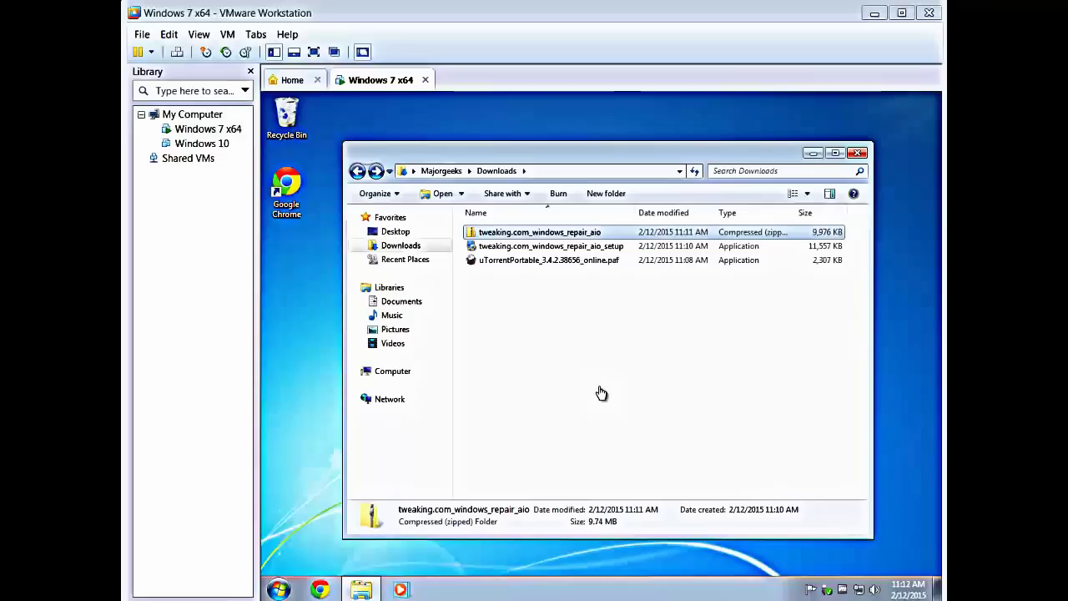
Install Windows Repair (All in One) with default folders, no desktop icon and no launch afterwards
click(547, 247)
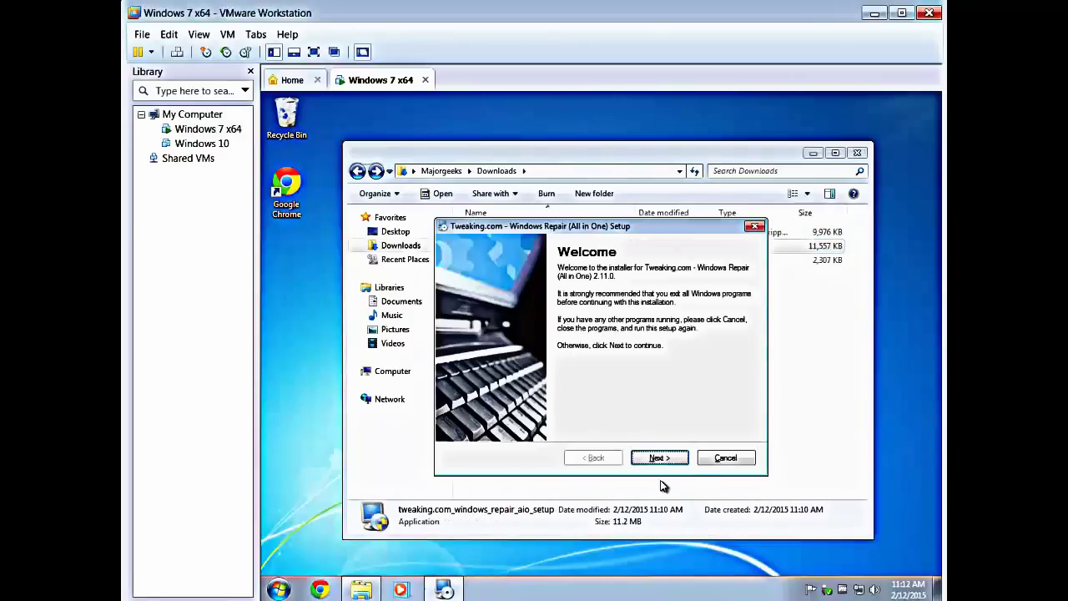
click(661, 460)
click(659, 458)
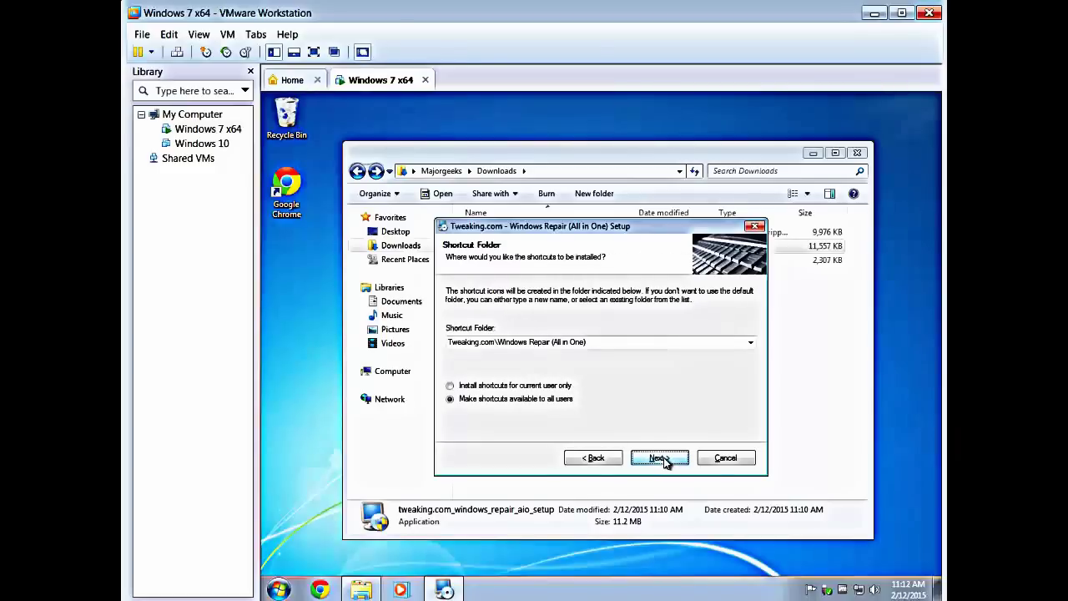
click(666, 461)
click(673, 459)
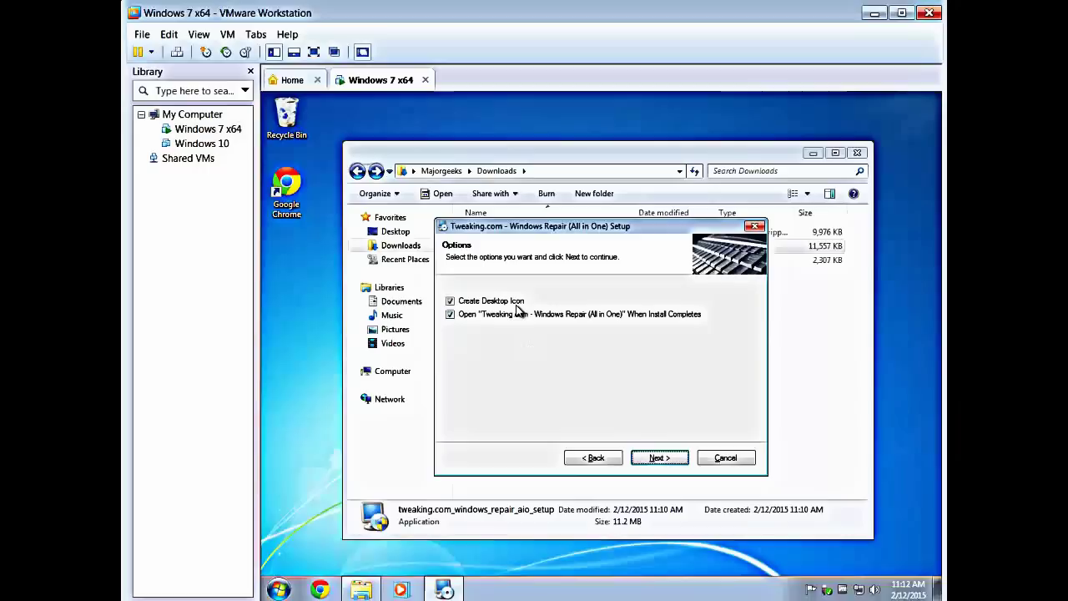
click(518, 307)
click(519, 315)
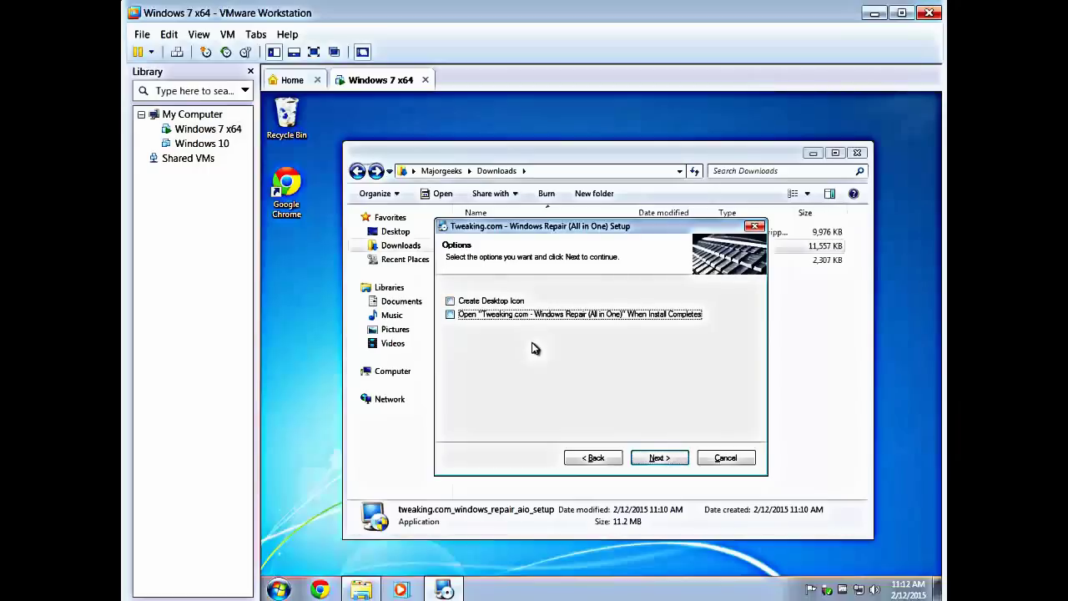
click(657, 459)
click(659, 458)
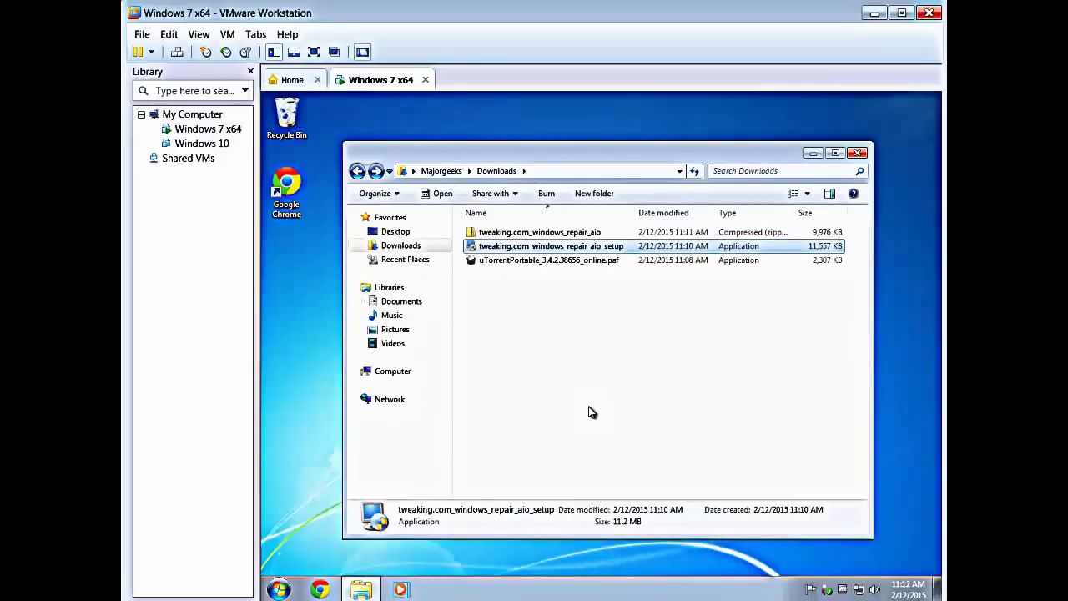
click(278, 589)
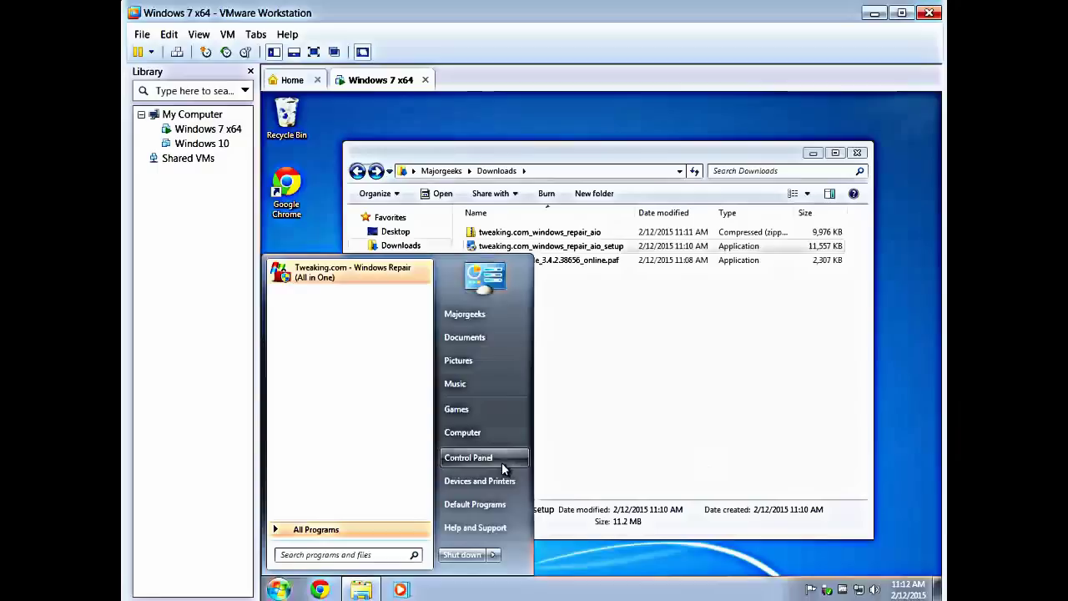
click(496, 461)
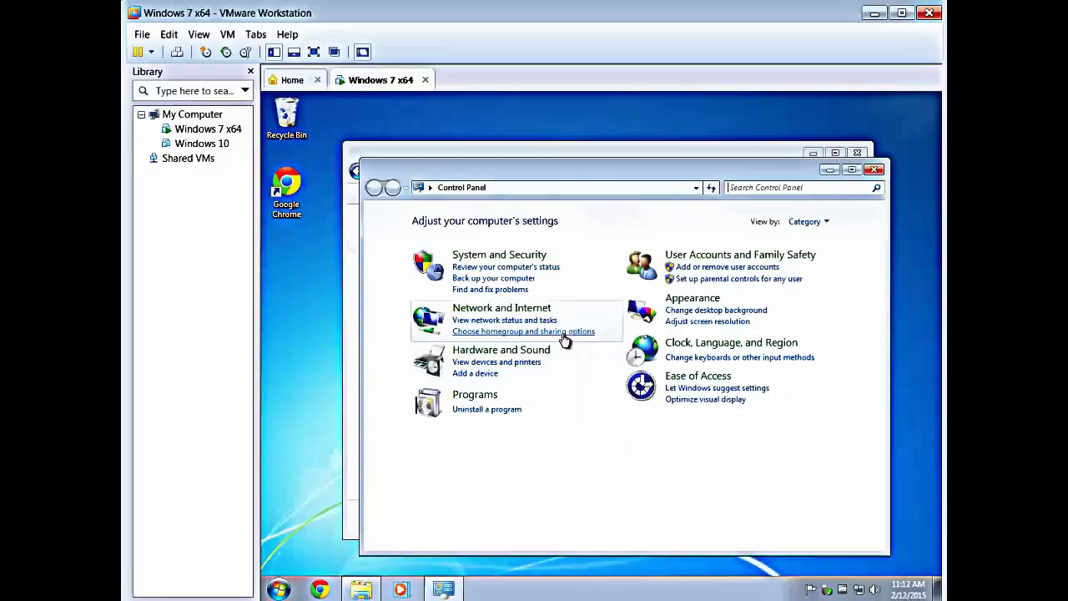
click(482, 410)
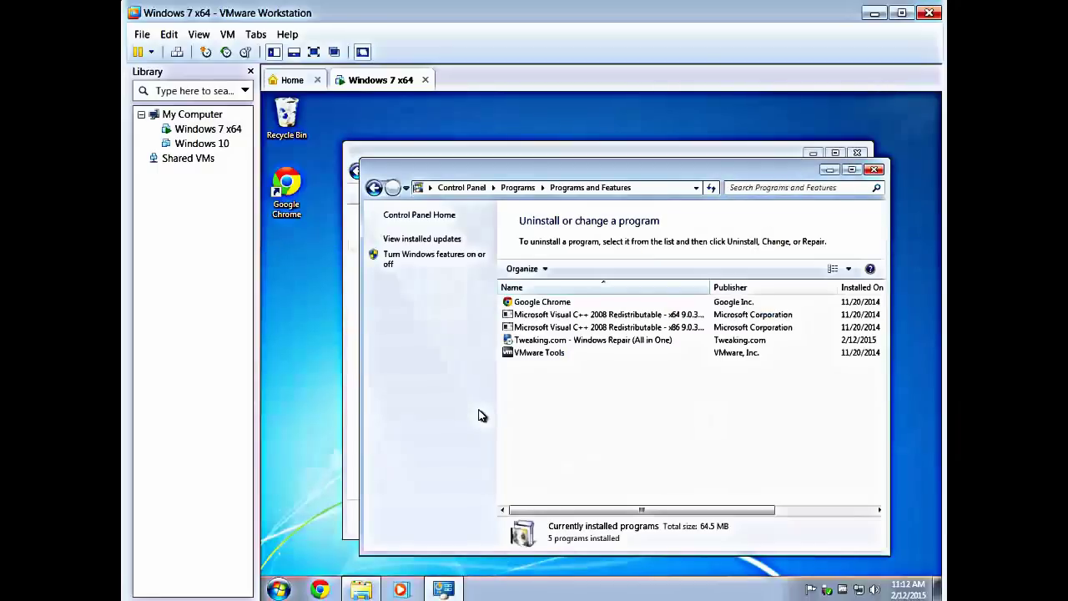
click(549, 341)
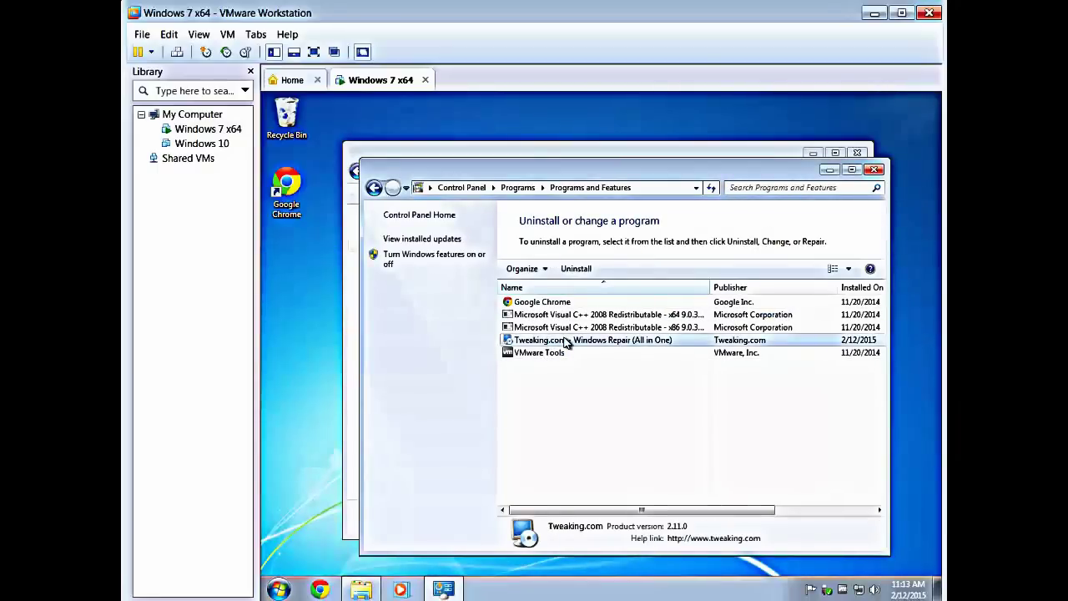
click(875, 169)
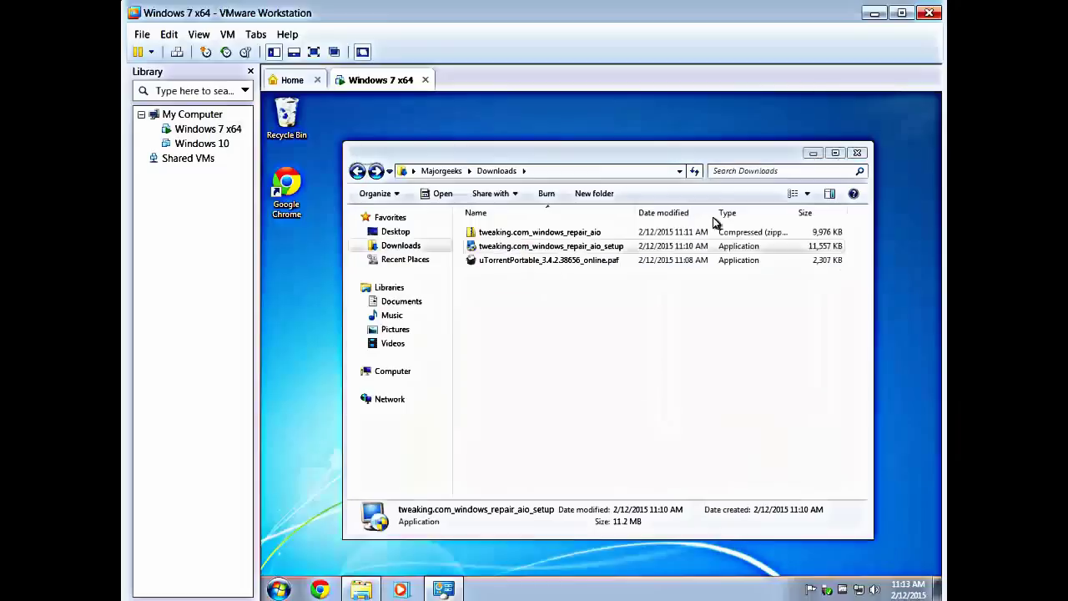
Open the tweaking.com_windows_repair_aio zip, preview its Tweaking.com - Windows Repair folder, and return to the zip root
click(543, 235)
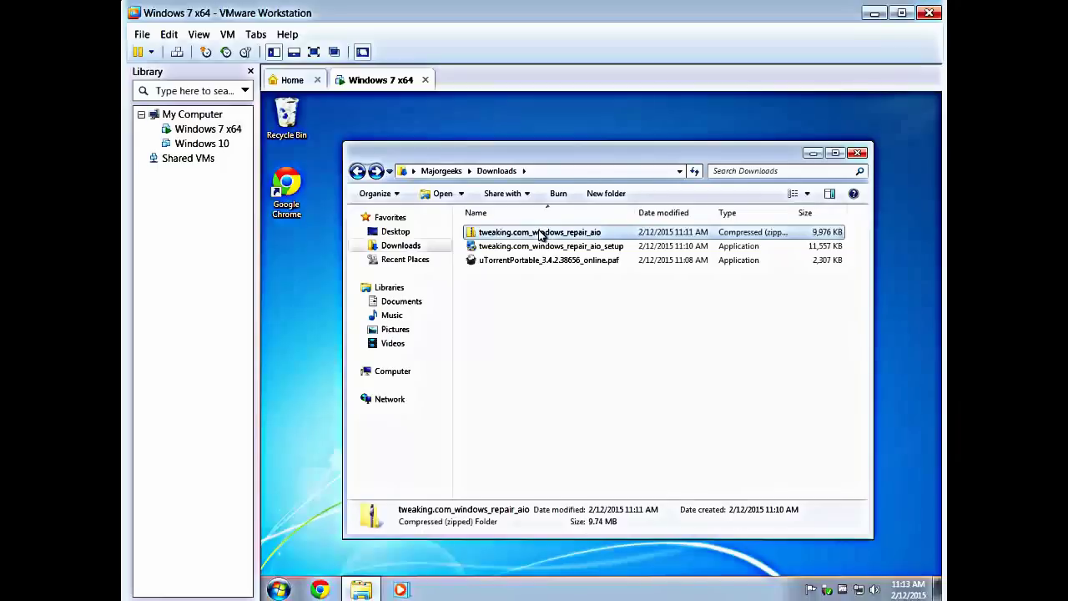
double_click(541, 235)
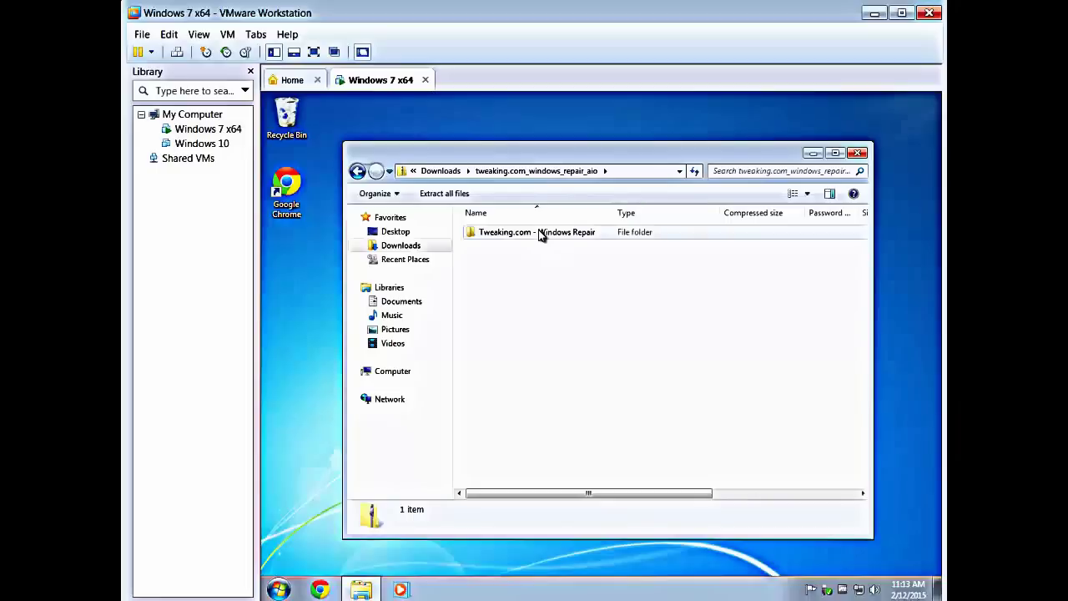
double_click(541, 234)
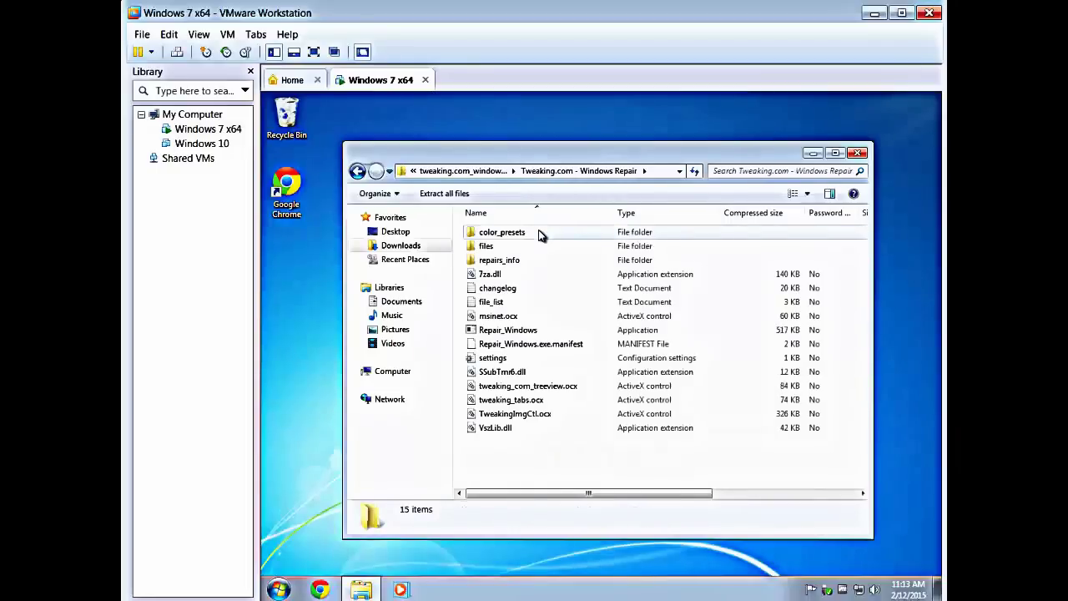
click(358, 170)
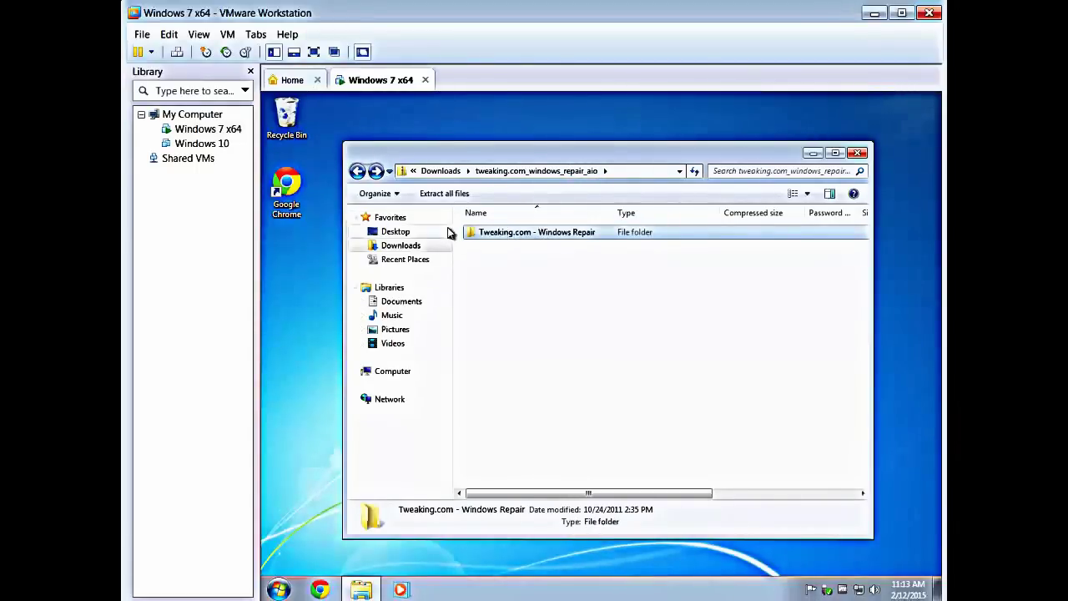
Extract all files from the tweaking.com_windows_repair_aio zip into the default Downloads destination
click(446, 193)
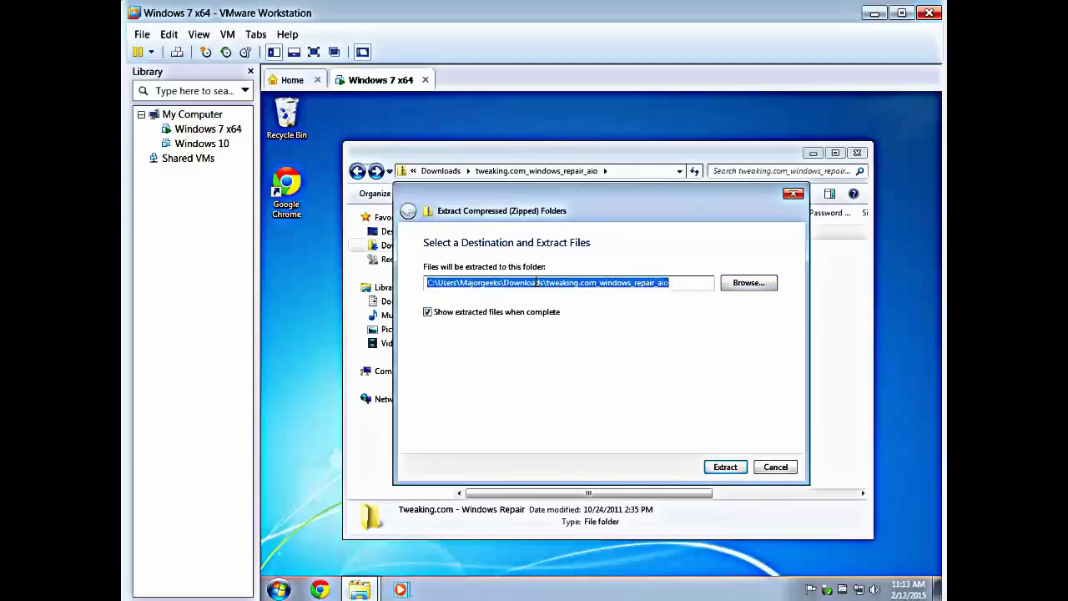
click(733, 469)
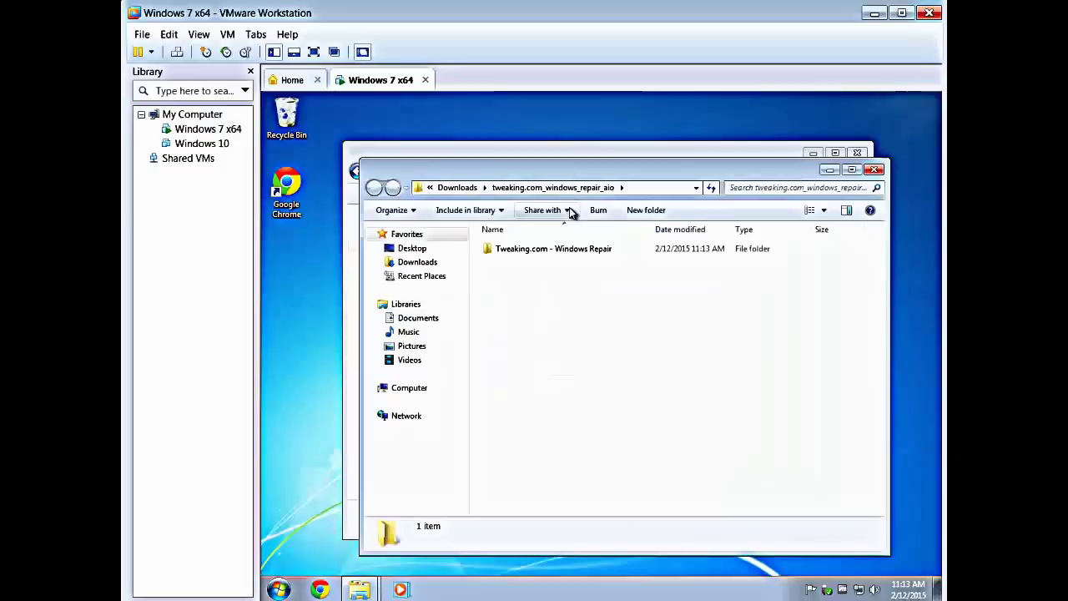
Create a desktop shortcut to Repair_Windows from the extracted Tweaking.com - Windows Repair folder
double_click(554, 250)
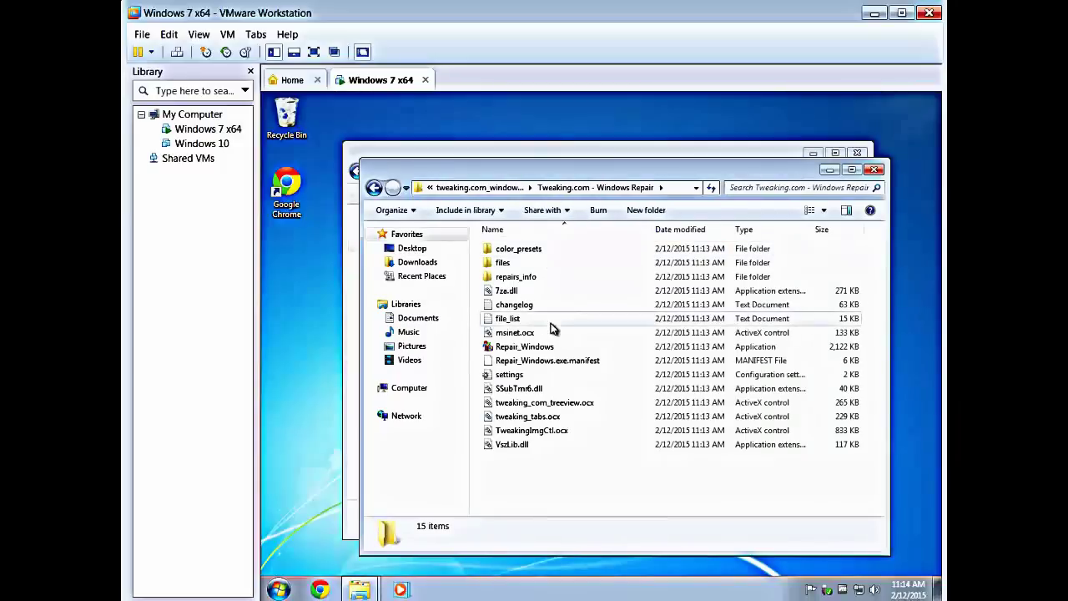
click(524, 348)
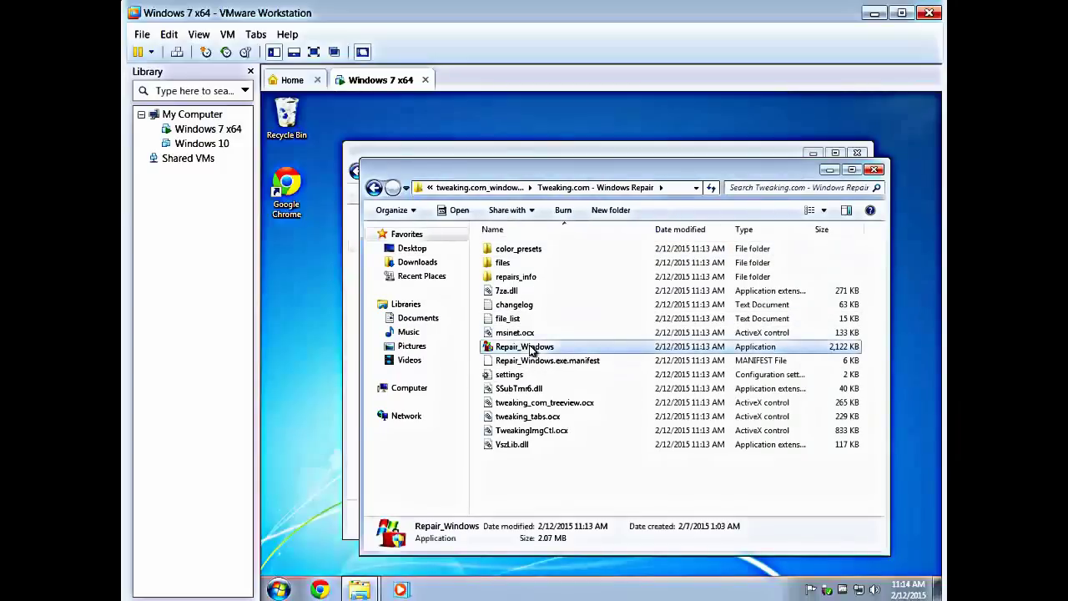
drag(535, 352, 302, 387)
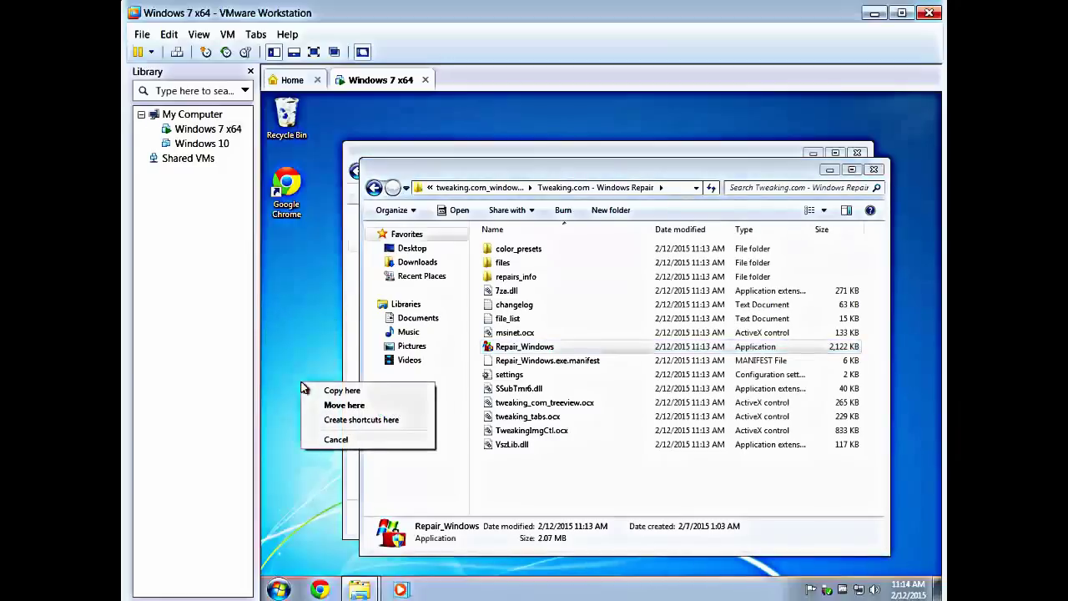
click(308, 420)
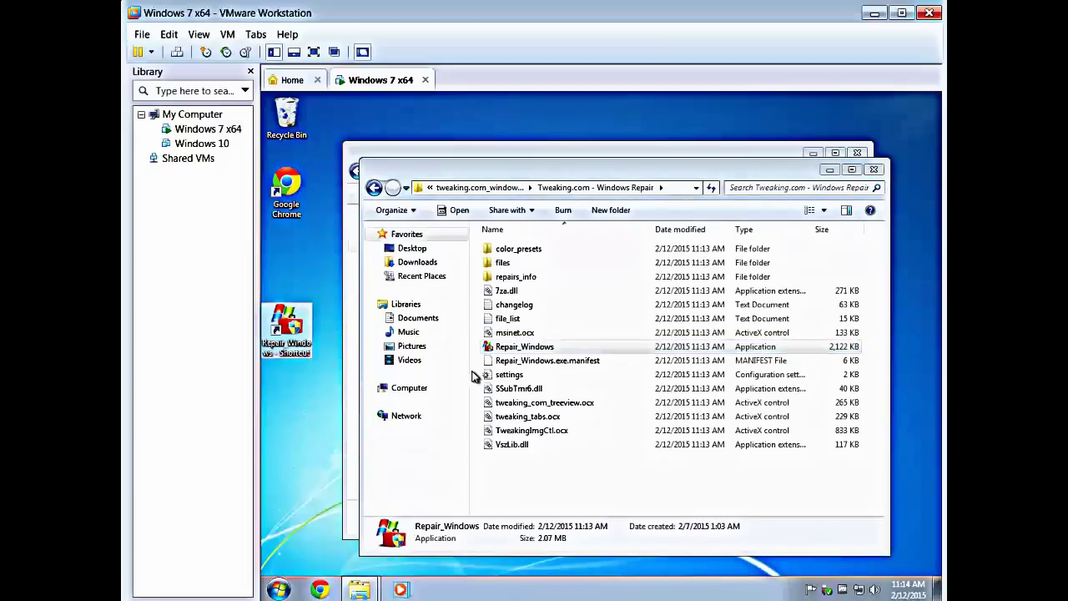
Test the Repair Windows desktop shortcut, close the program, and return to Downloads
click(874, 169)
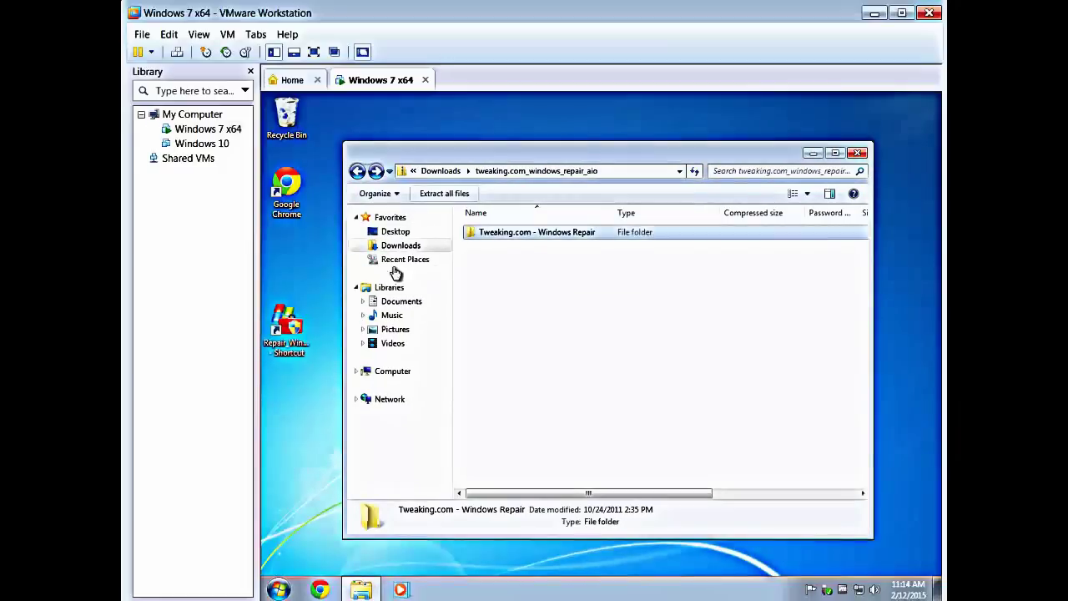
click(286, 329)
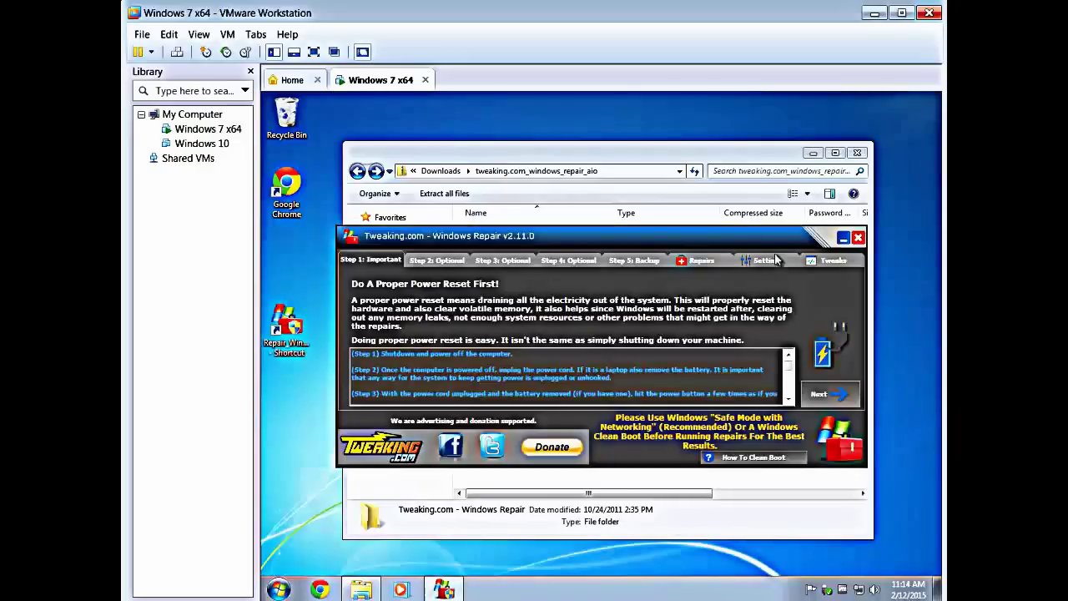
click(858, 238)
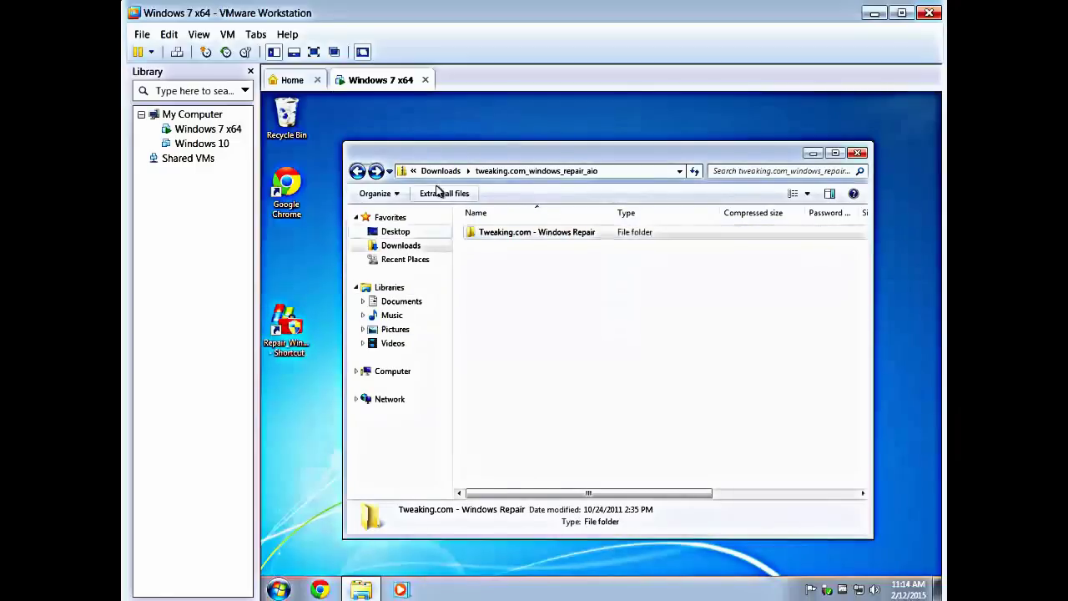
click(392, 246)
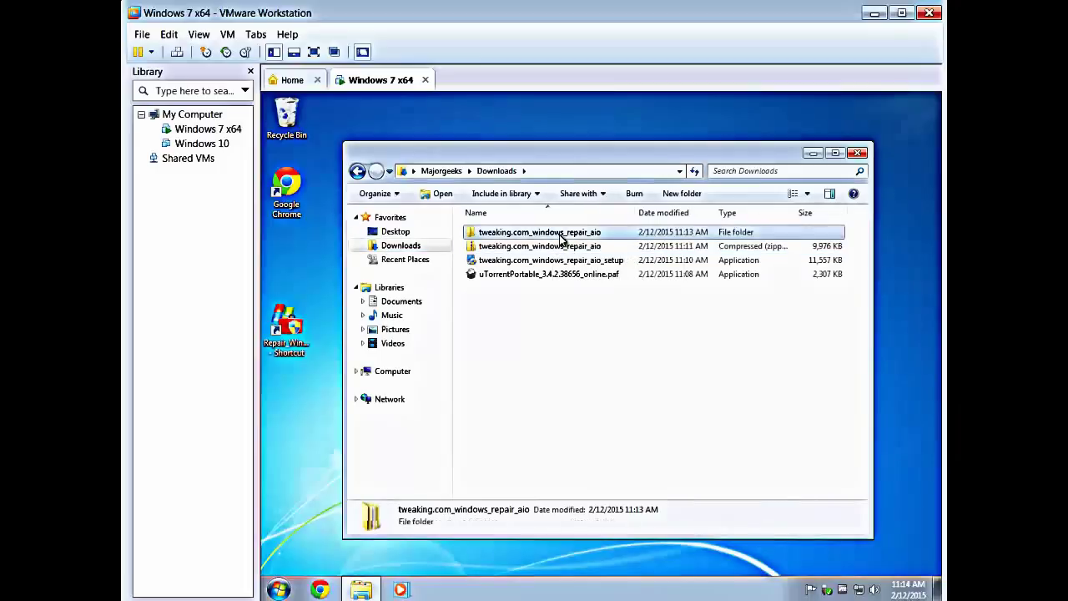
Copy the tweaking.com_windows_repair_aio folder onto the desktop and reposition it
double_click(560, 233)
click(358, 171)
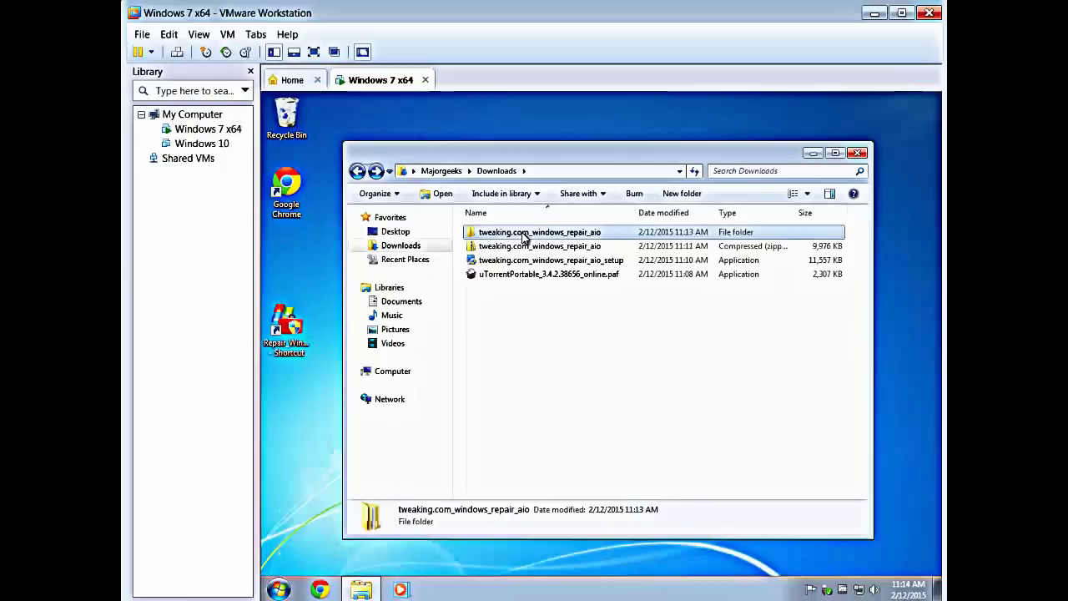
drag(526, 238, 290, 448)
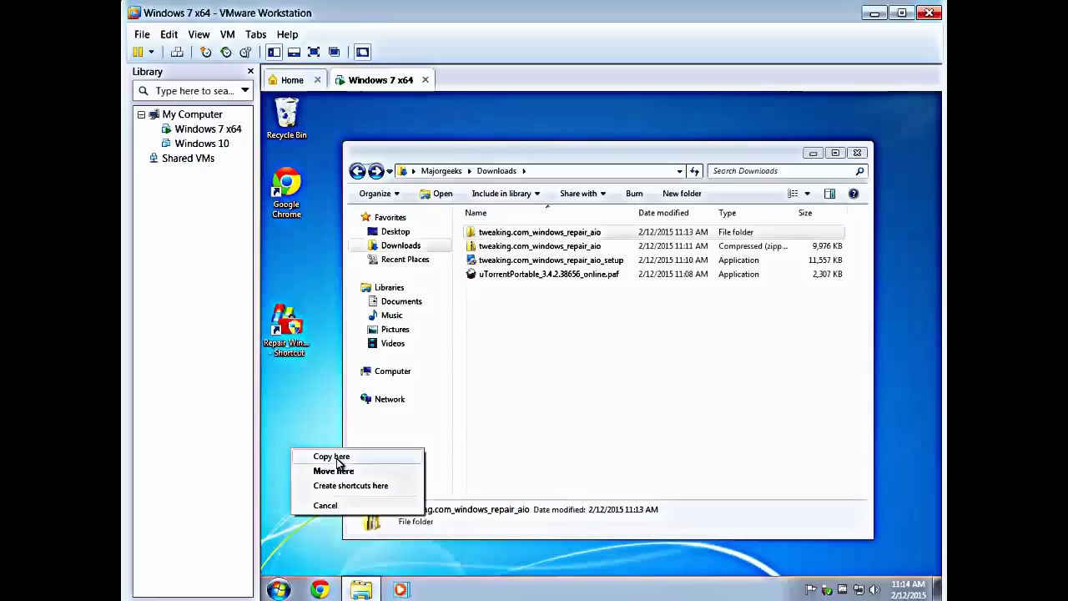
click(334, 472)
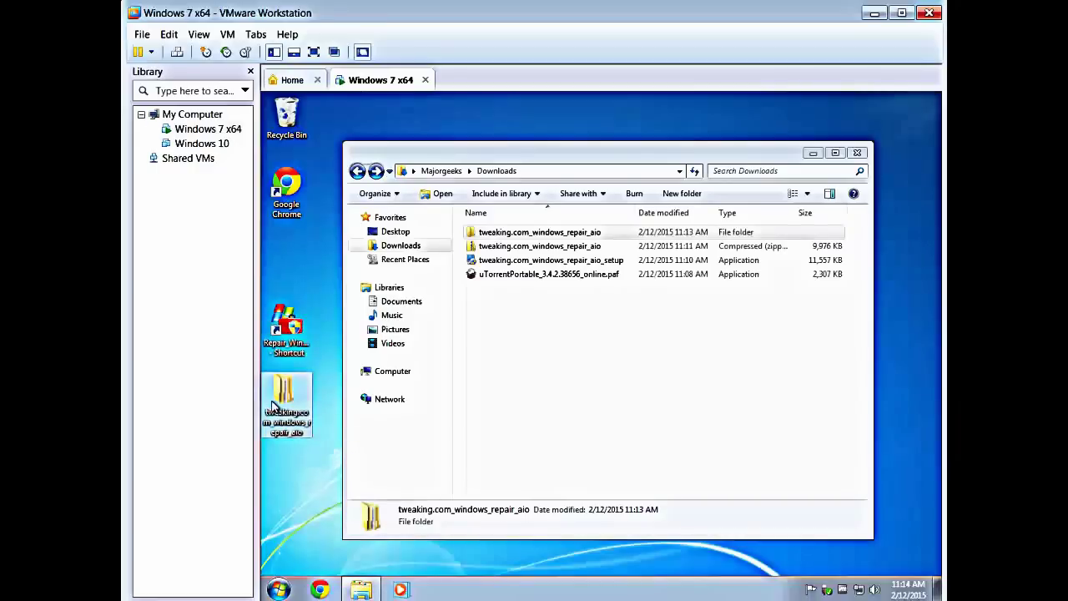
drag(276, 413, 301, 409)
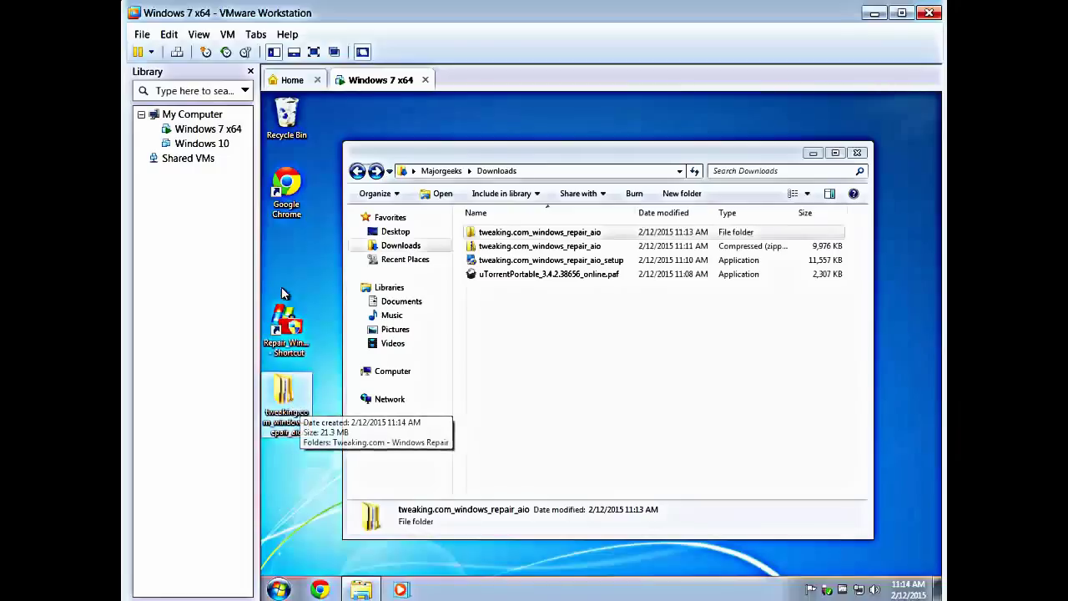
Delete the desktop folder copy, the Repair Windows shortcut, and the extracted folder in Downloads
key(Delete)
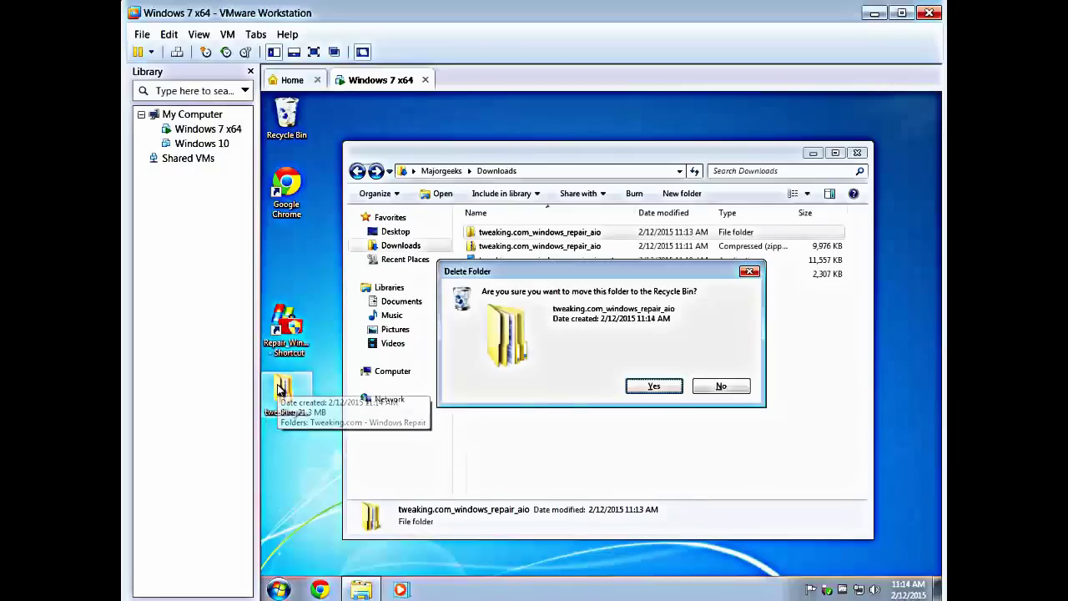
key(Return)
key(Delete)
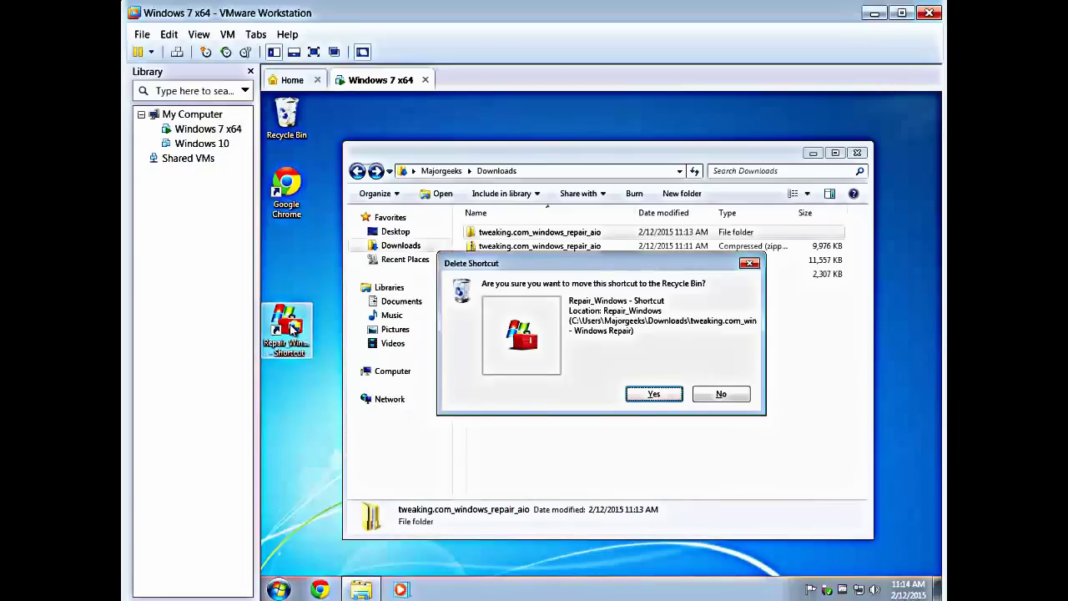
key(Return)
click(597, 237)
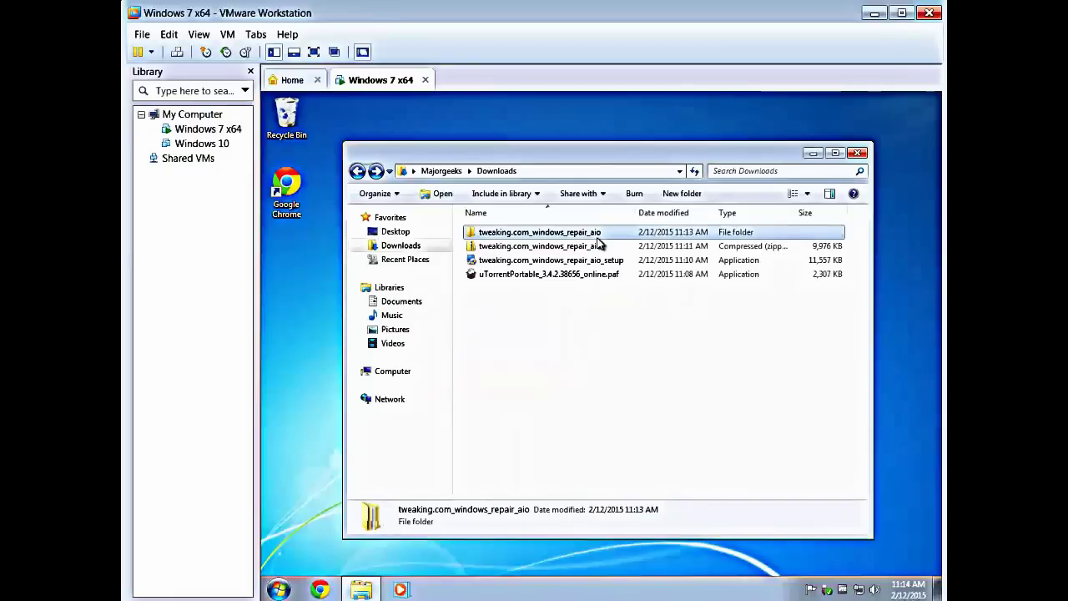
key(Delete)
key(Return)
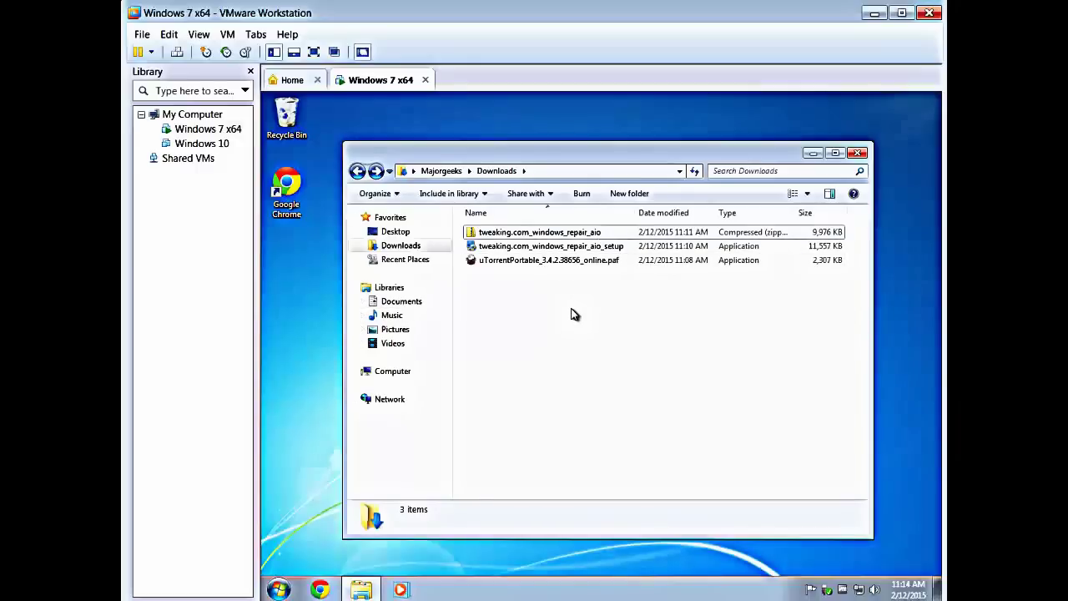
Run the uTorrentPortable installer in English, accept the licence, and install to the default Downloads folder
click(574, 261)
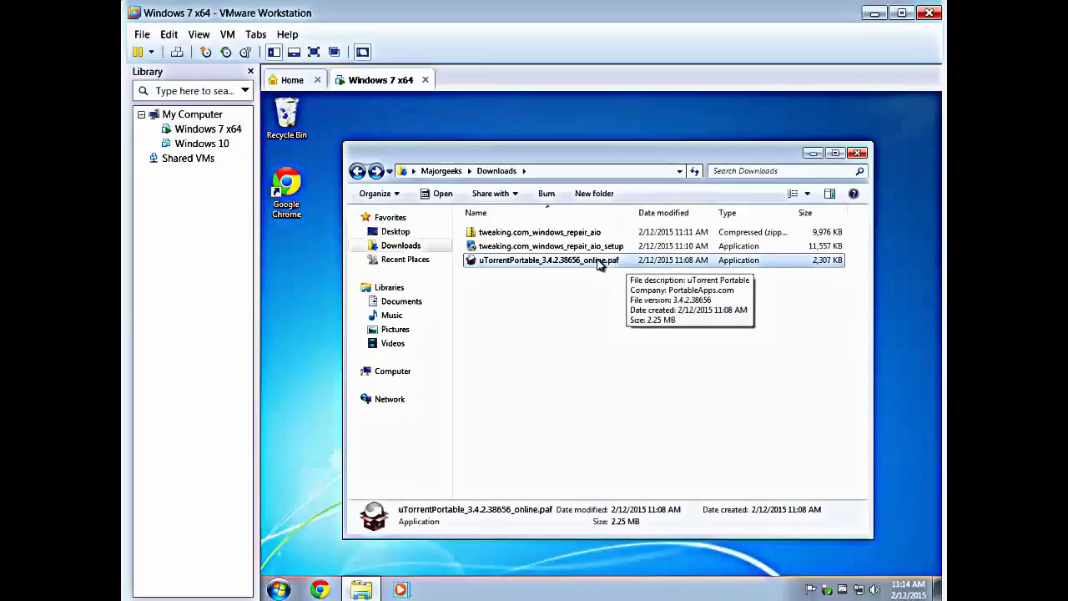
double_click(600, 262)
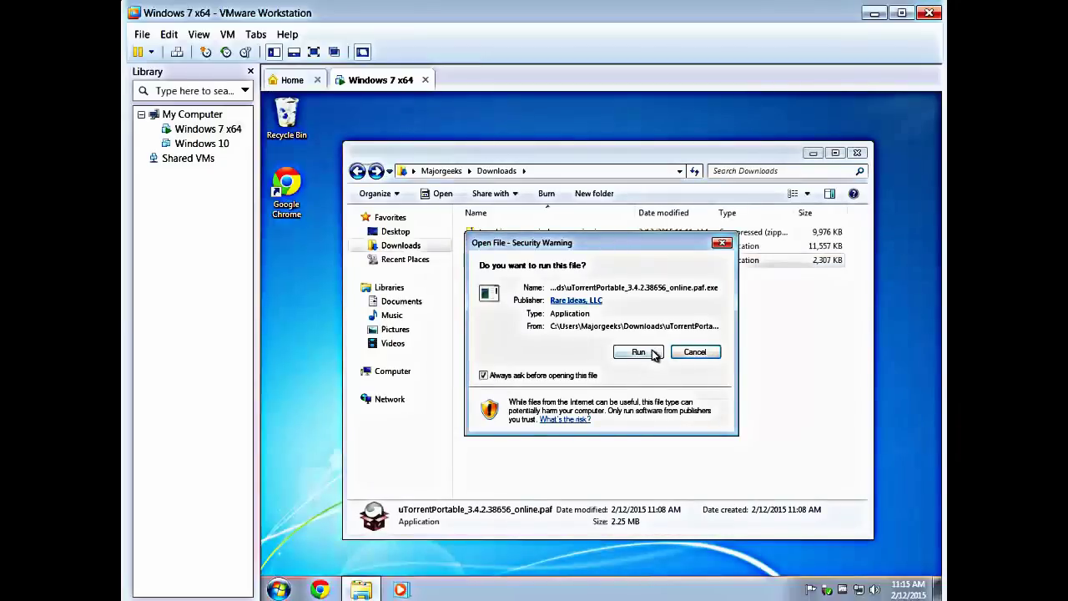
click(638, 352)
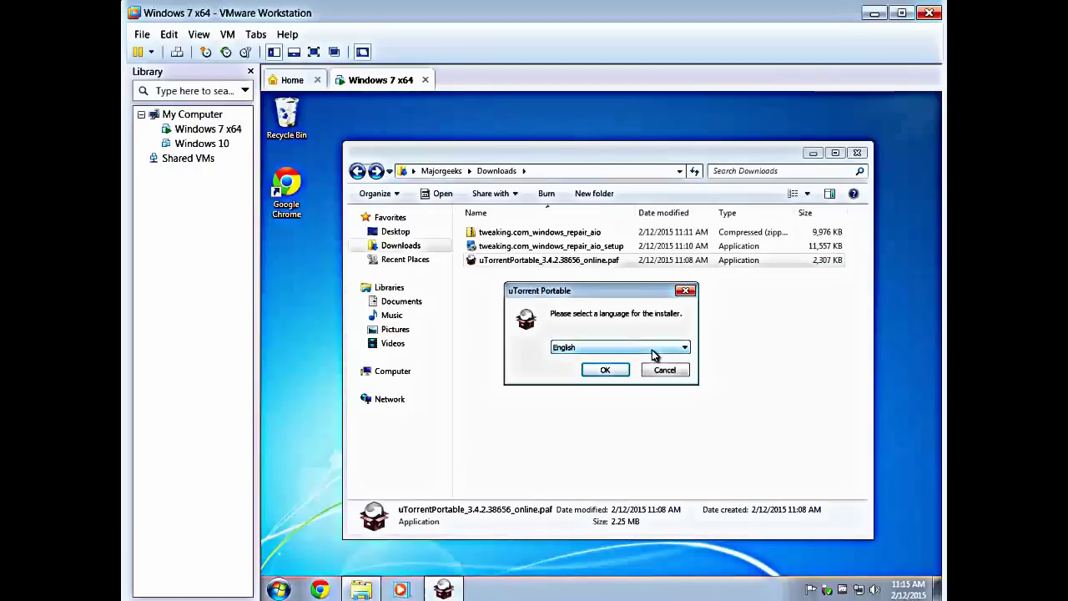
click(596, 374)
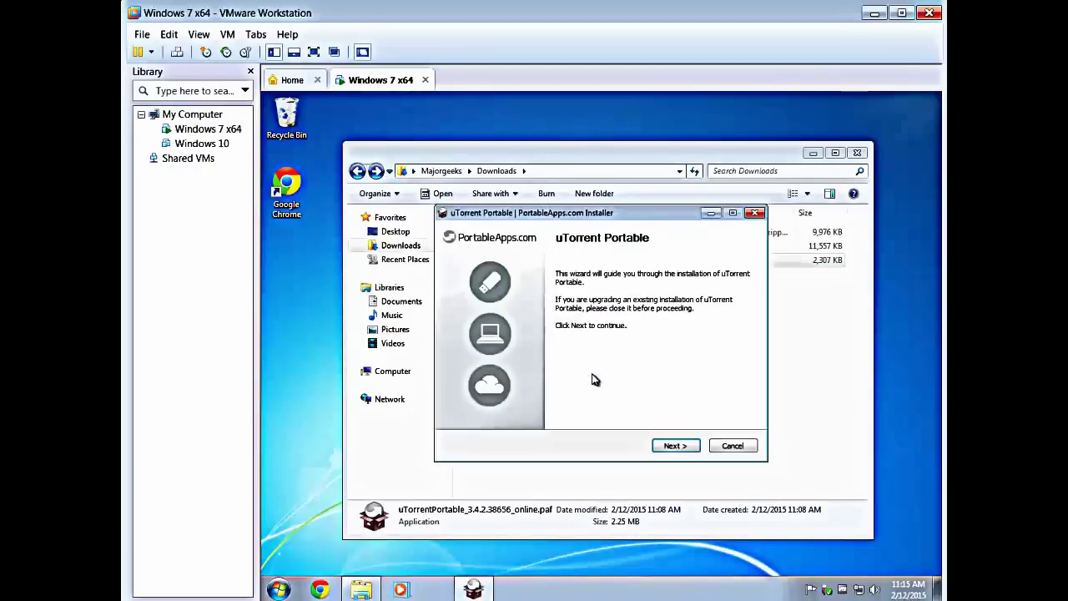
click(677, 445)
click(678, 446)
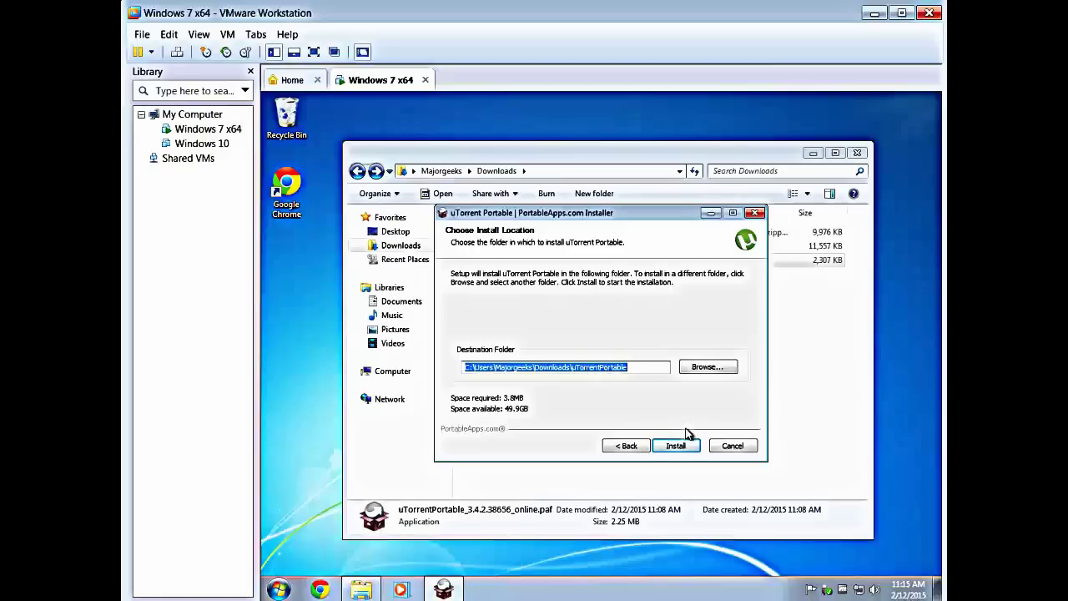
click(678, 444)
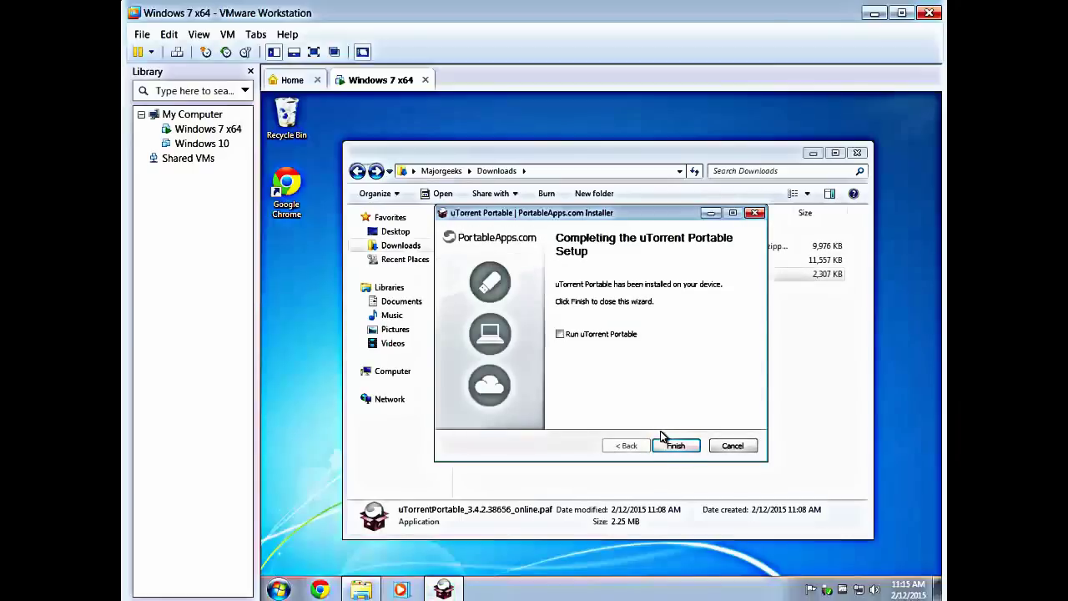
click(676, 446)
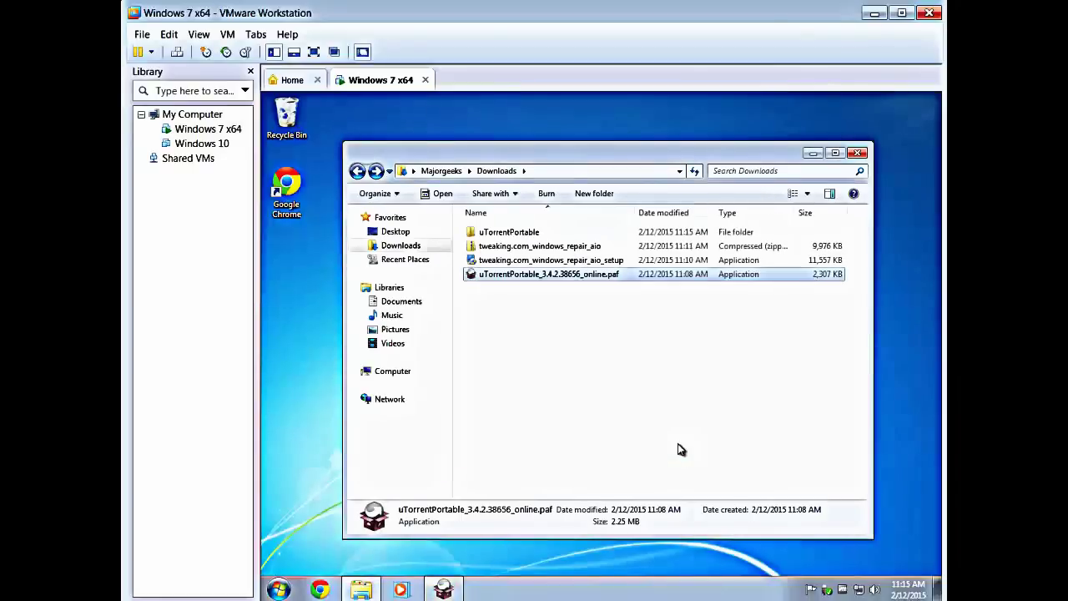
Create a desktop shortcut to uTorrentPortable, then drag the uTorrentPortable folder from Downloads to the desktop
double_click(516, 234)
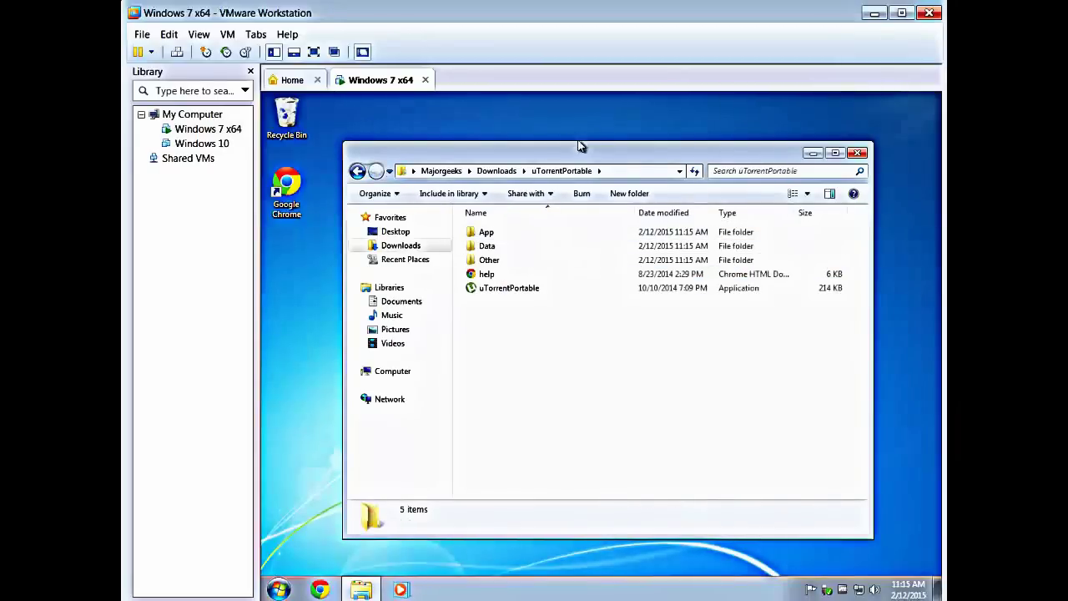
click(526, 289)
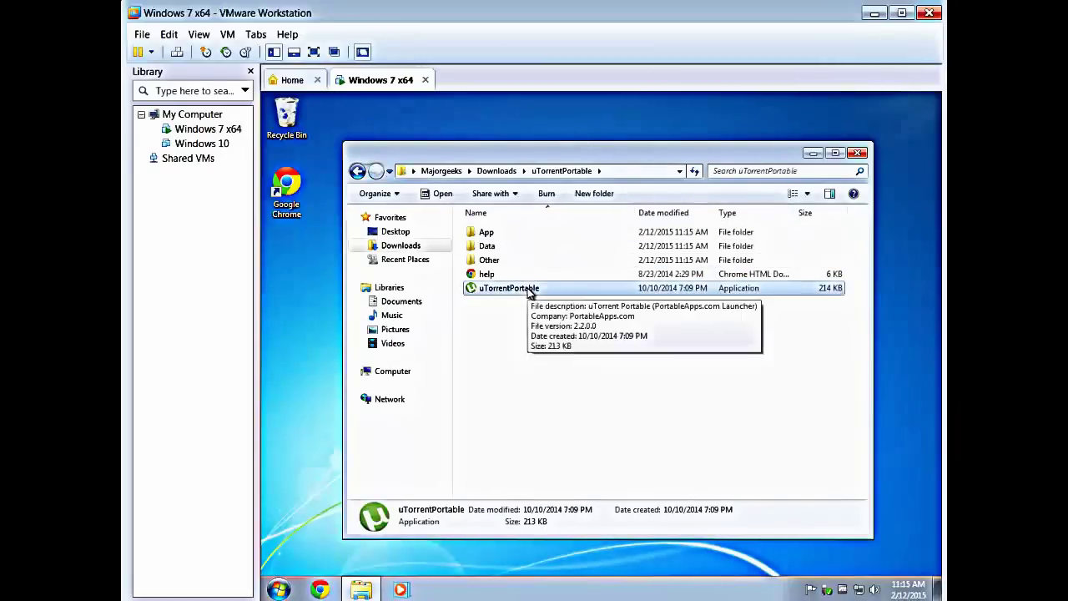
drag(528, 292, 306, 384)
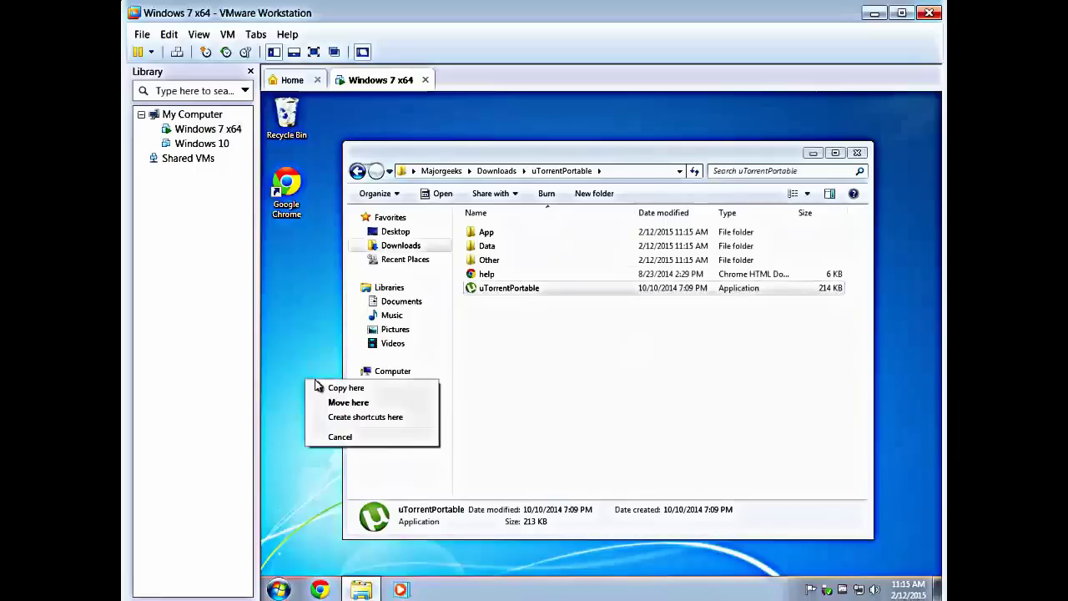
click(355, 416)
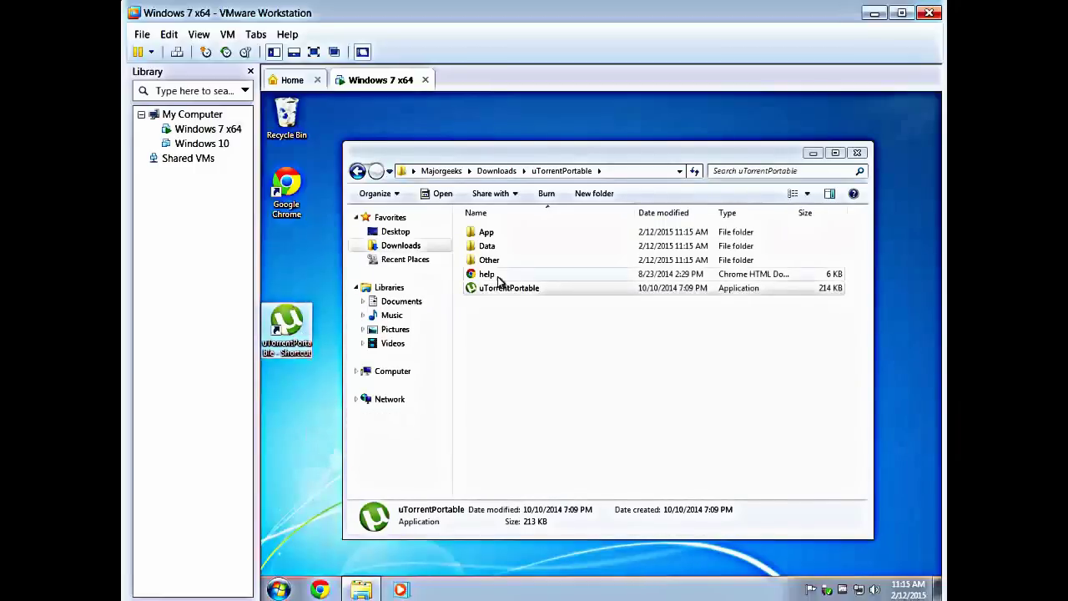
click(357, 172)
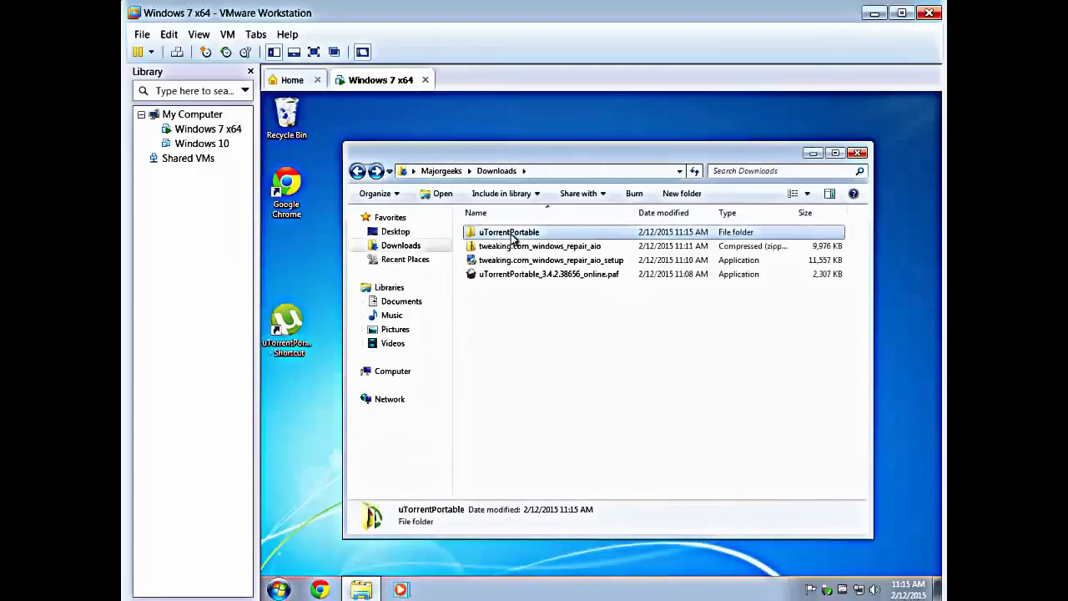
drag(564, 240, 298, 431)
Copy the uTorrentPortable folder to the desktop and move it below the shortcut
click(345, 440)
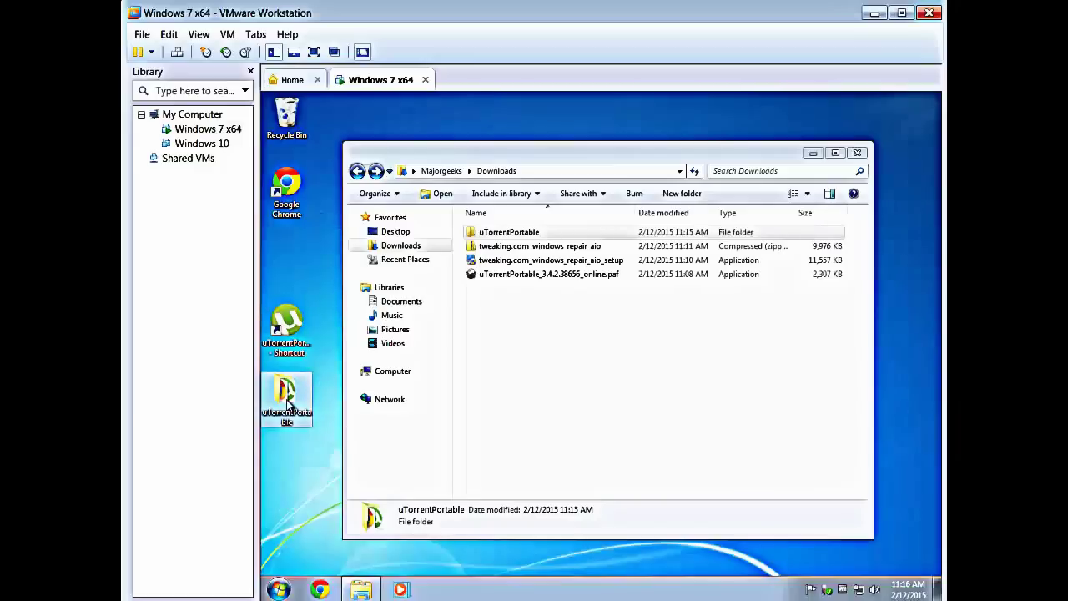
drag(286, 403, 309, 451)
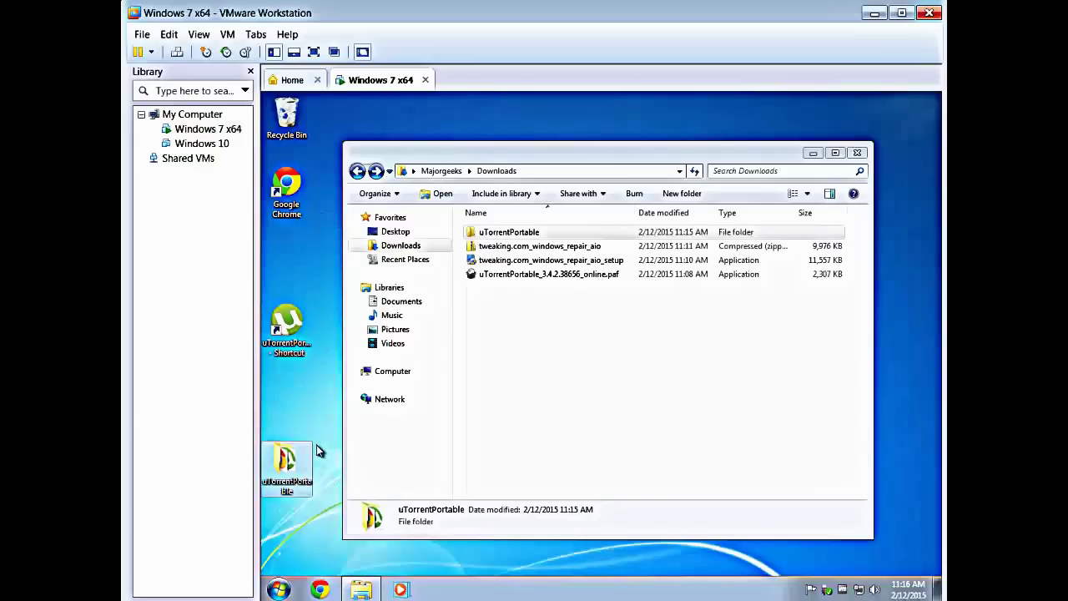